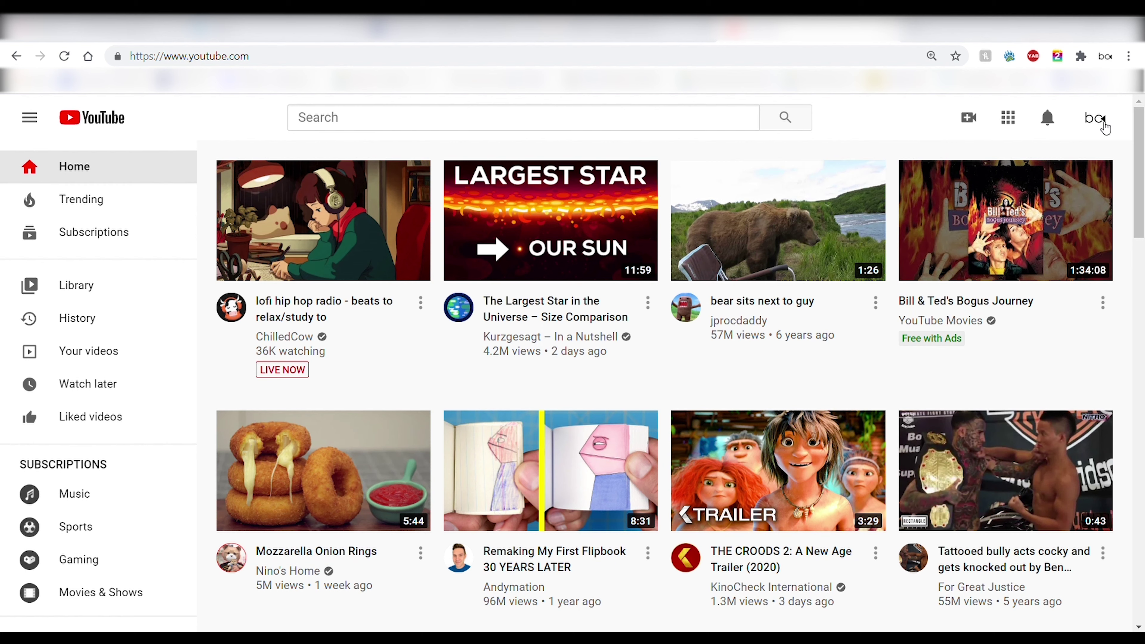
From the account settings, create a new channel with a Brand Account named "Test"
left_click(1100, 122)
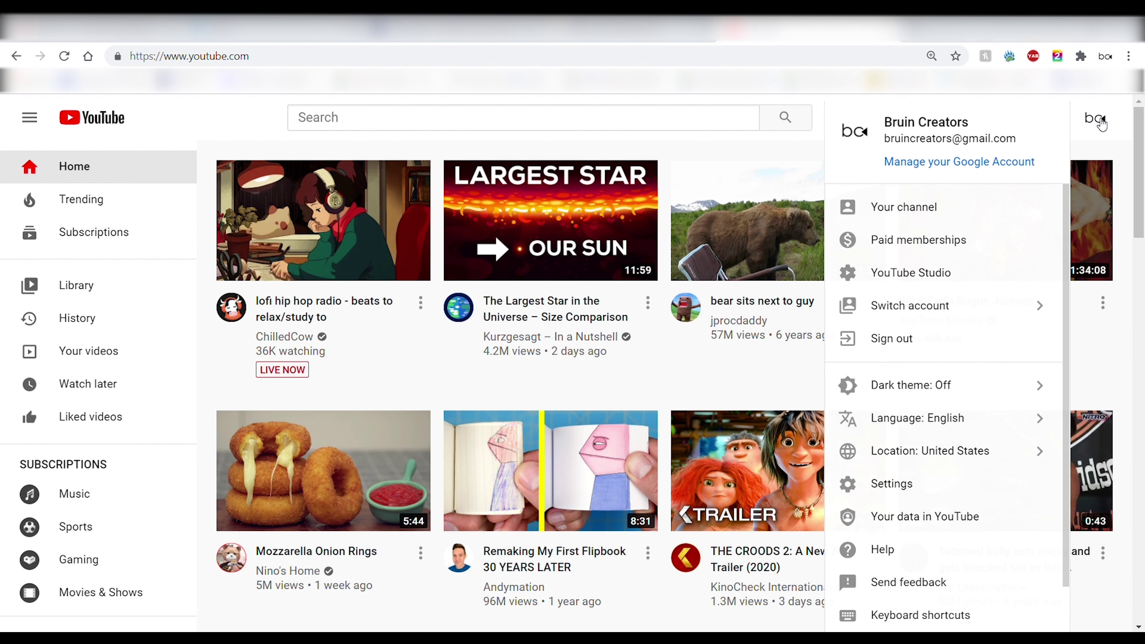
left_click(925, 491)
left_click(631, 501)
left_click(334, 235)
left_click(477, 359)
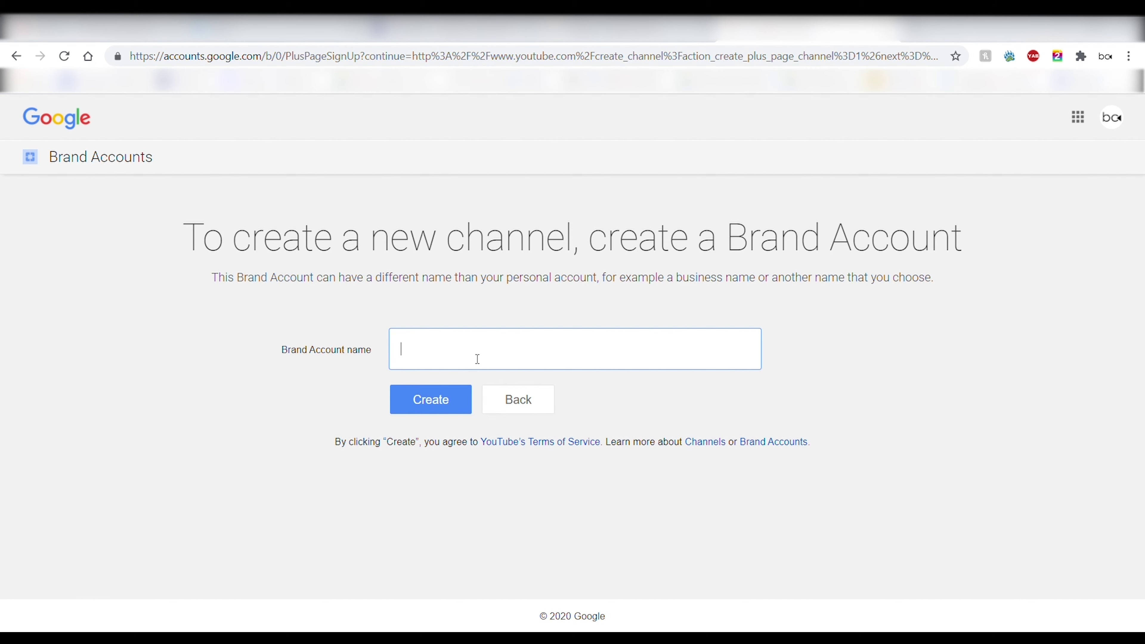
type("Test")
left_click(430, 400)
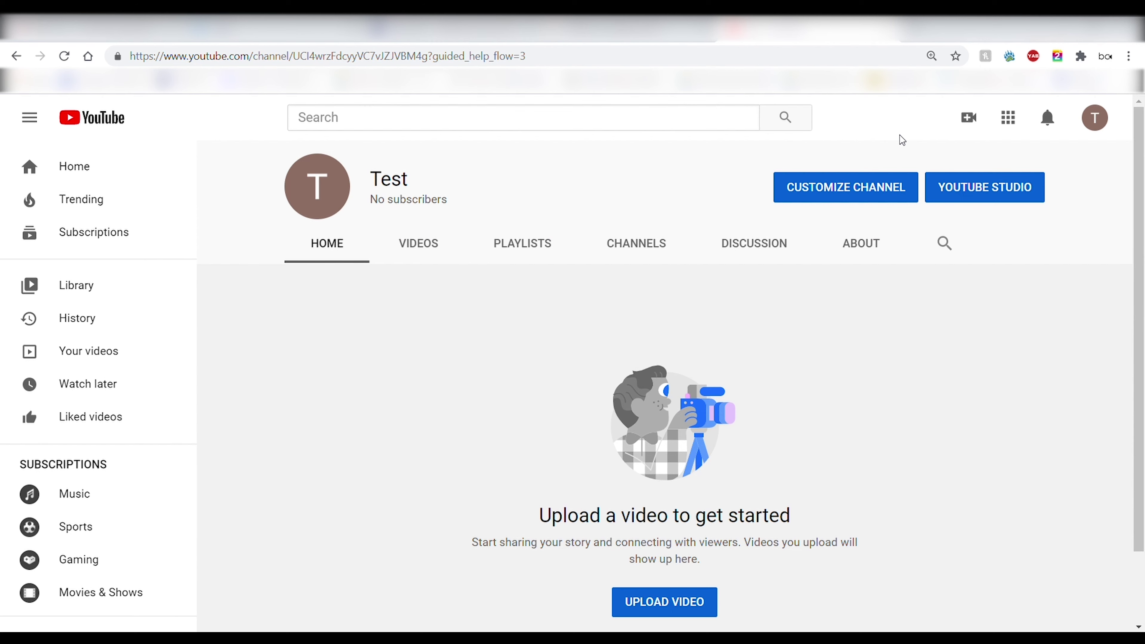
Open YouTube Studio for the new channel and look through its videos, analytics and comments
left_click(971, 195)
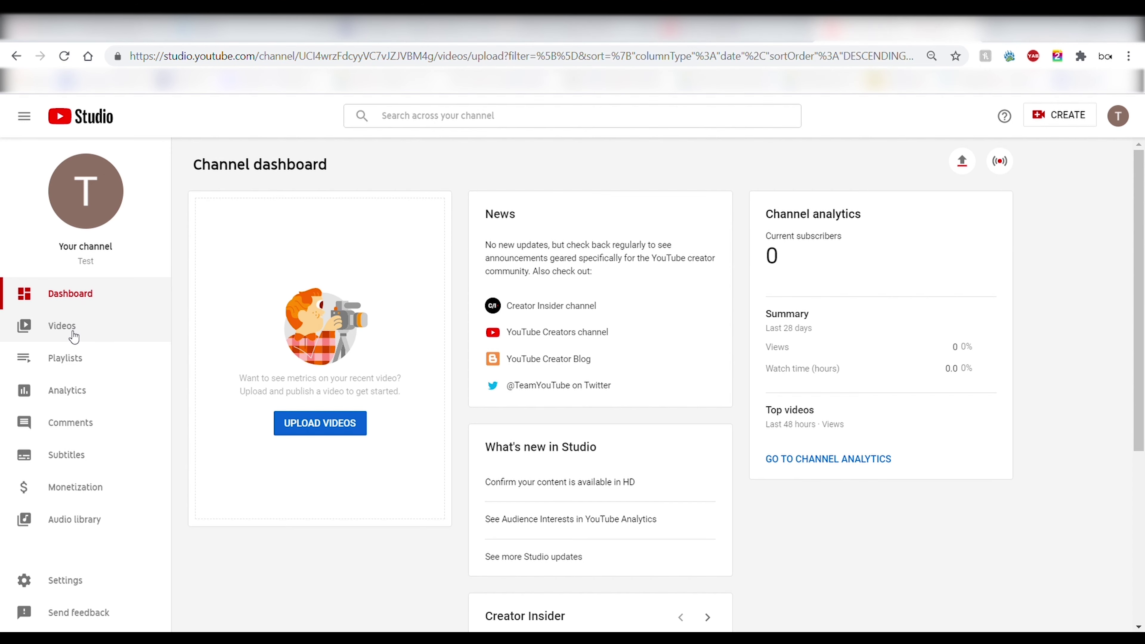
left_click(74, 337)
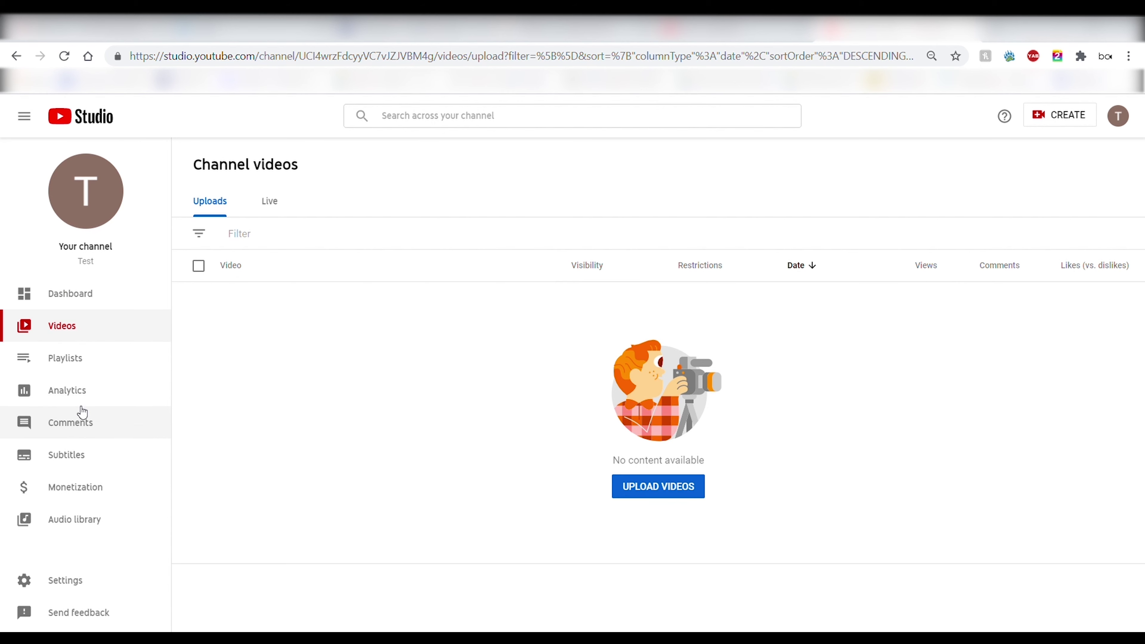
left_click(79, 397)
left_click(84, 427)
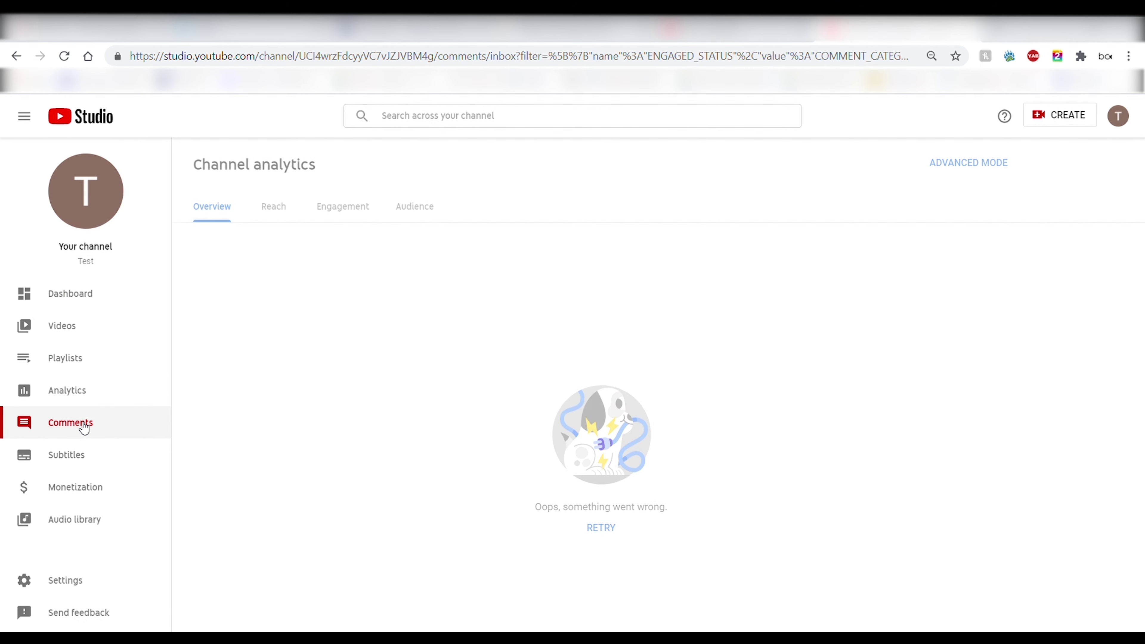
View the basic upload defaults in the channel settings, leaving them without saving
left_click(103, 589)
left_click(297, 283)
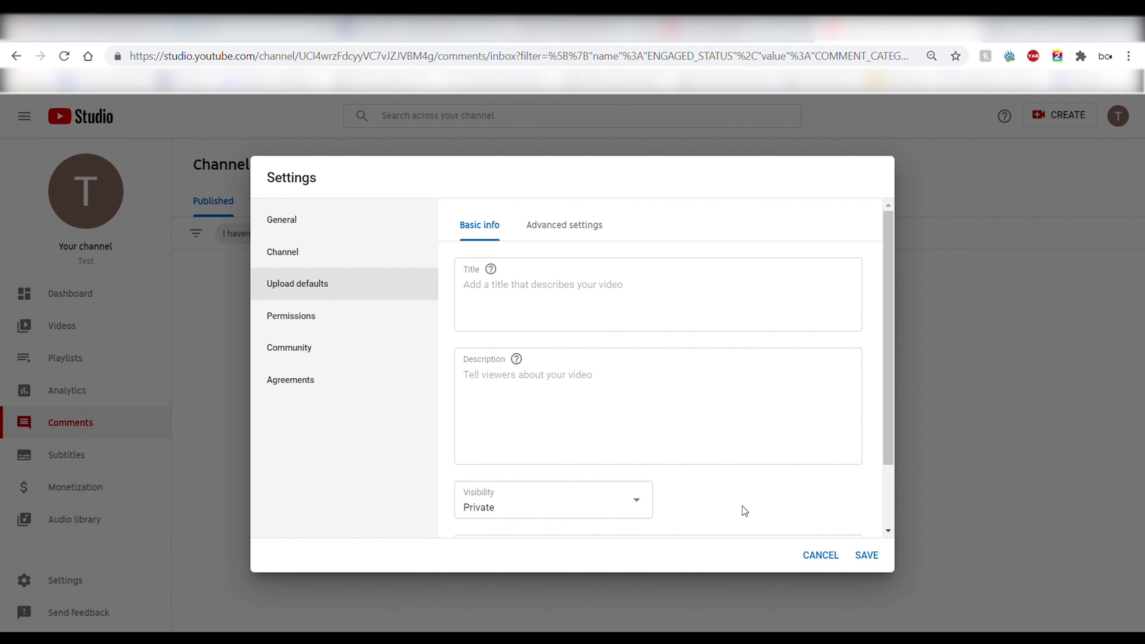
left_click(821, 555)
Upload IMG_9432.MOV from the channel dashboard, with the title "Title" and the description "Create your description."
left_click(70, 294)
left_click(962, 161)
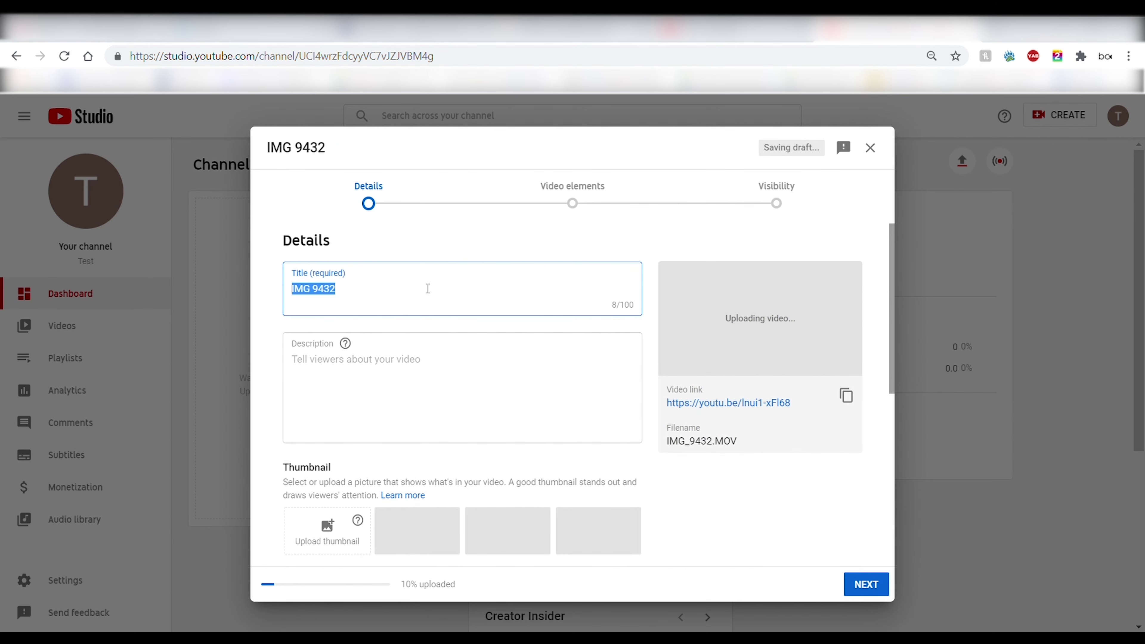
key("BackSpace")
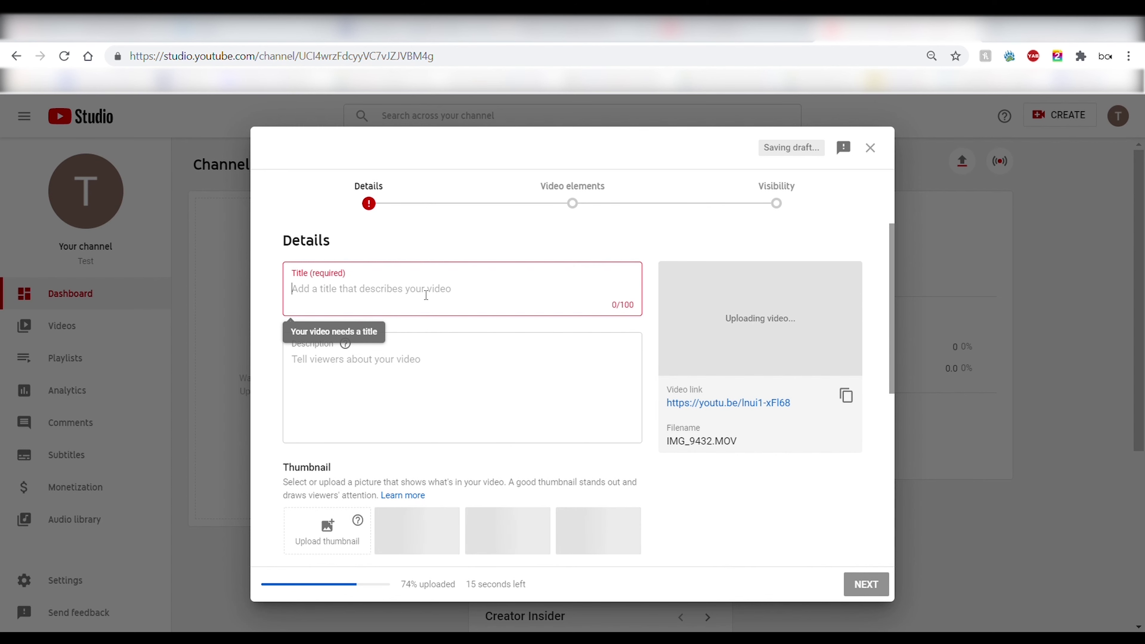
type("T")
type("itle")
left_click(383, 373)
type("Create your description.")
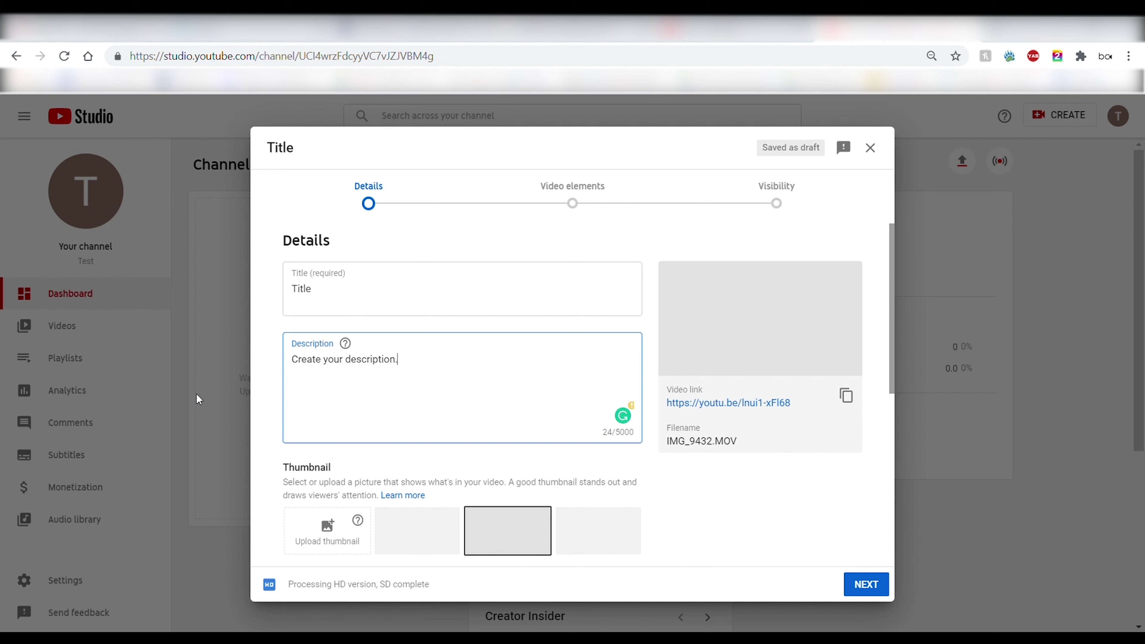
Declare the uploaded video's audience as not made for kids
left_click_drag(890, 243, 887, 314)
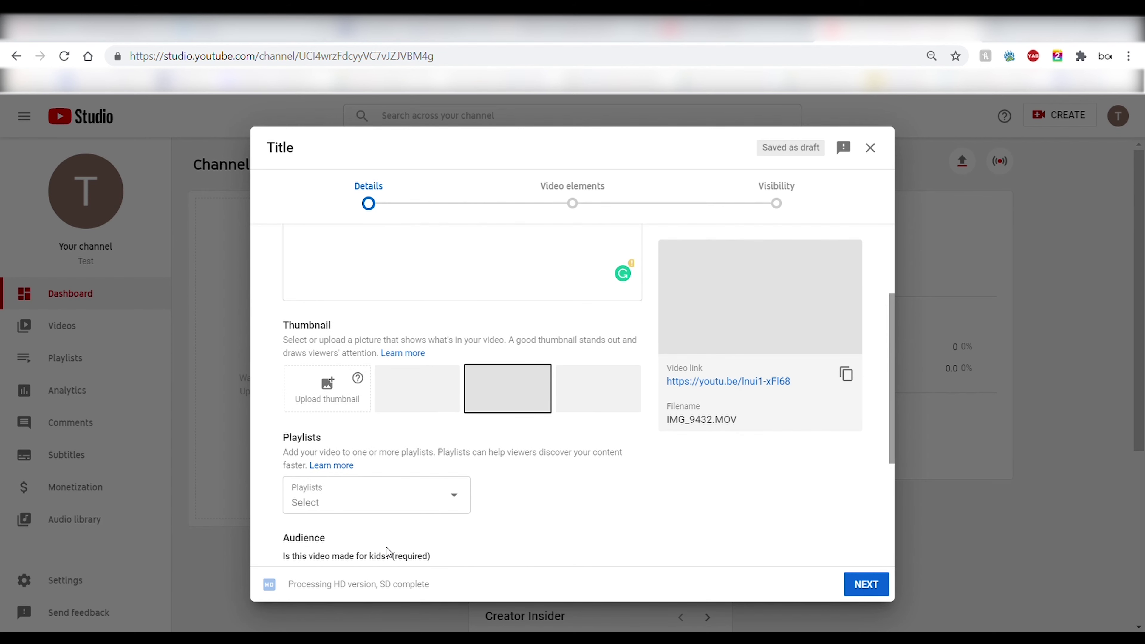
left_click_drag(891, 379, 891, 483)
left_click(290, 442)
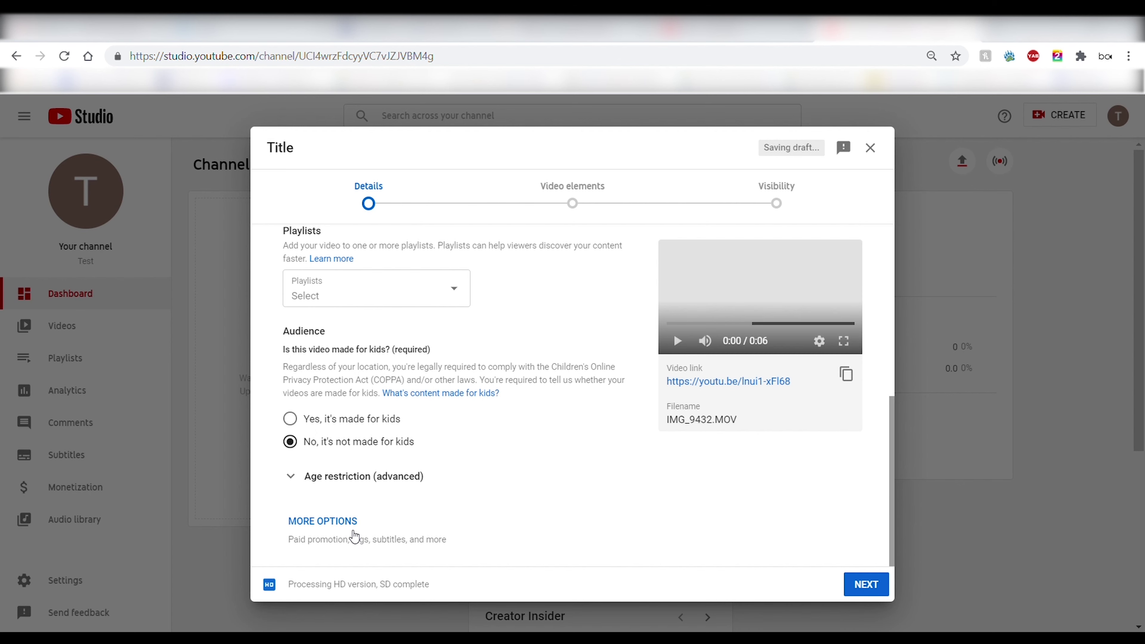
Show the additional video options and enter "#bruincreators" as a tag
left_click(334, 525)
left_click_drag(890, 353, 756, 427)
left_click(516, 432)
type("#bruincre")
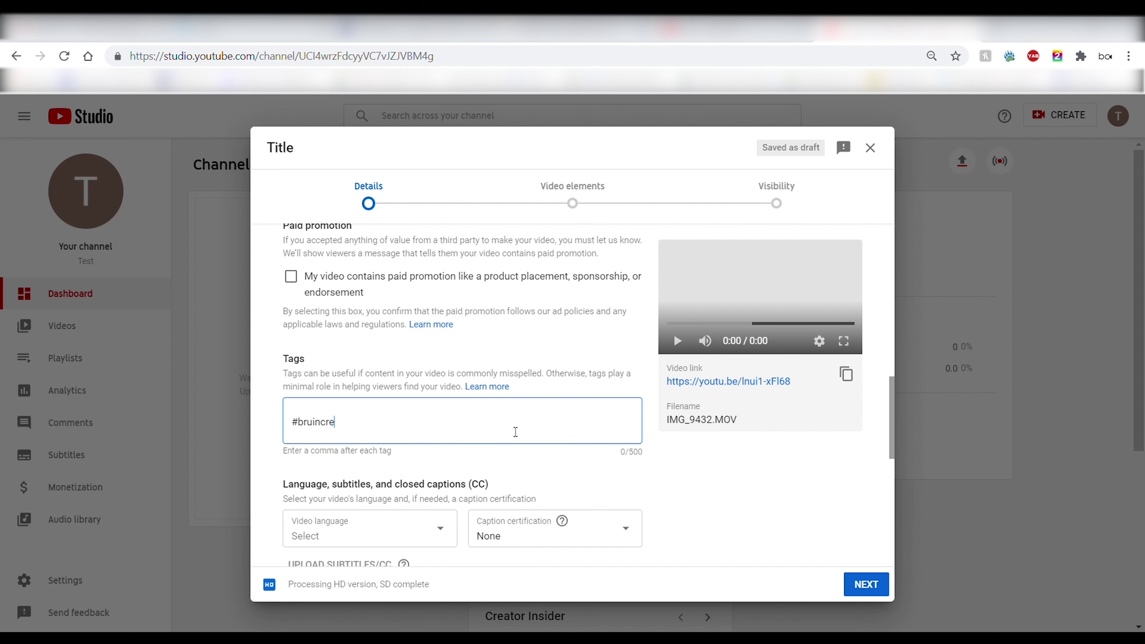
type("ators")
Continue past the video elements, save the video with Private visibility and close the remaining dialogs
left_click(879, 590)
left_click(879, 590)
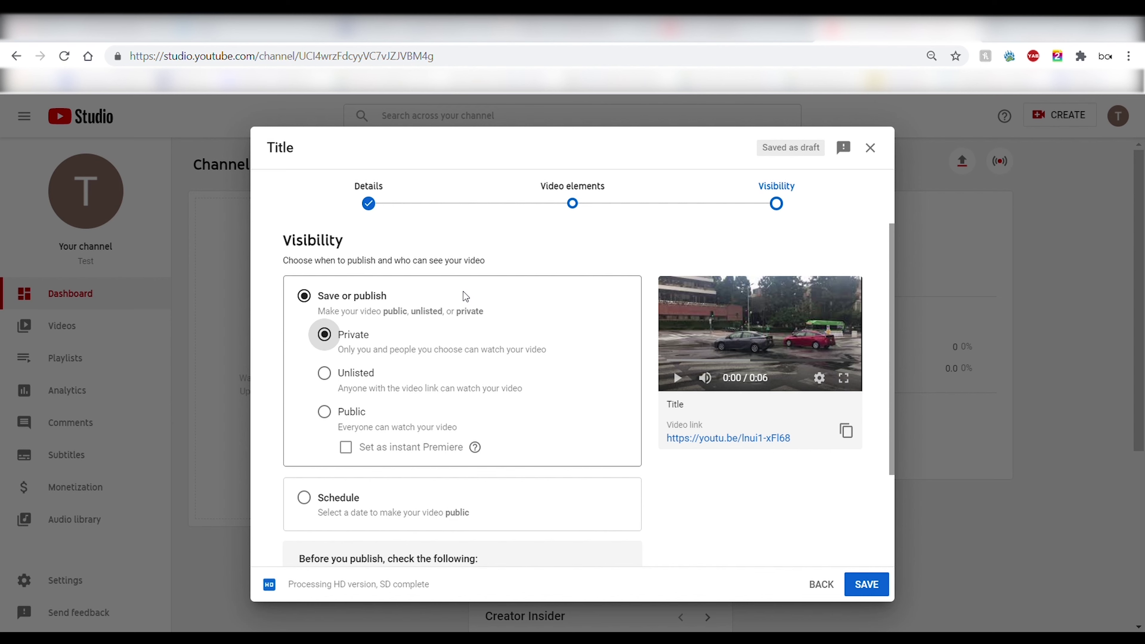
left_click(867, 584)
left_click(583, 538)
left_click(625, 490)
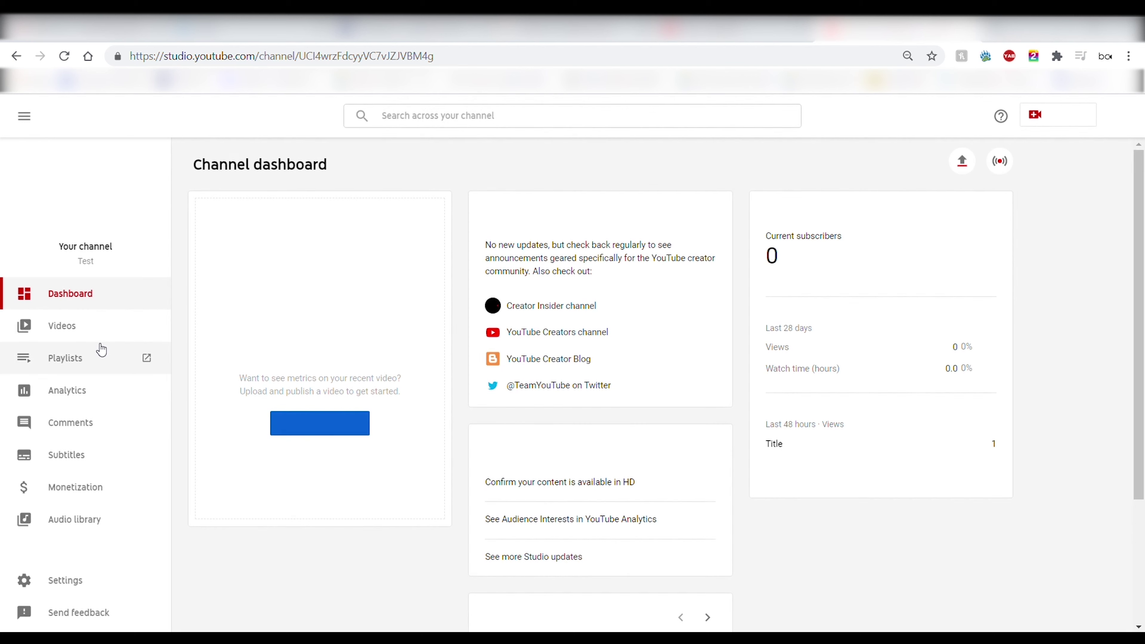
Open the uploaded video's details from the channel videos, change its visibility to Public and save the change
left_click(91, 334)
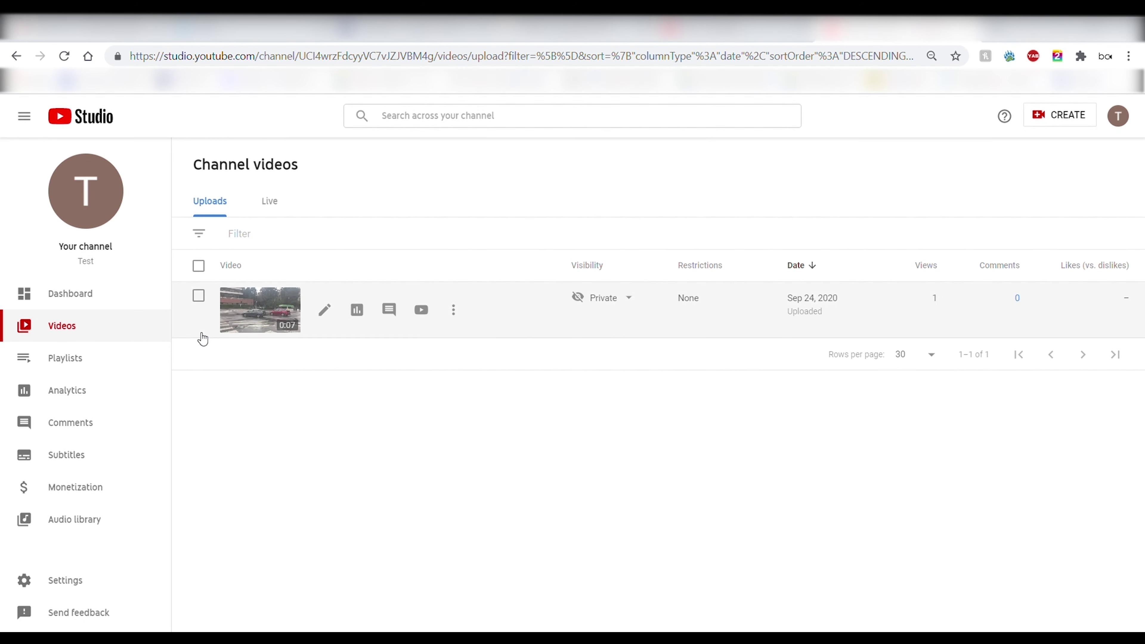
left_click(244, 318)
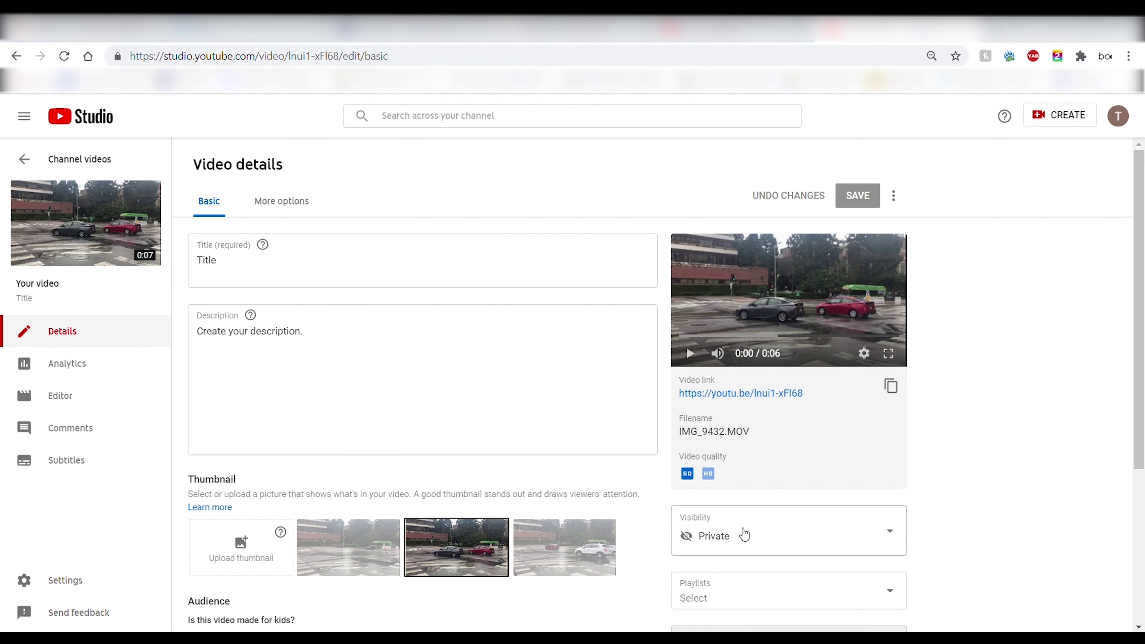
left_click(781, 544)
left_click(708, 451)
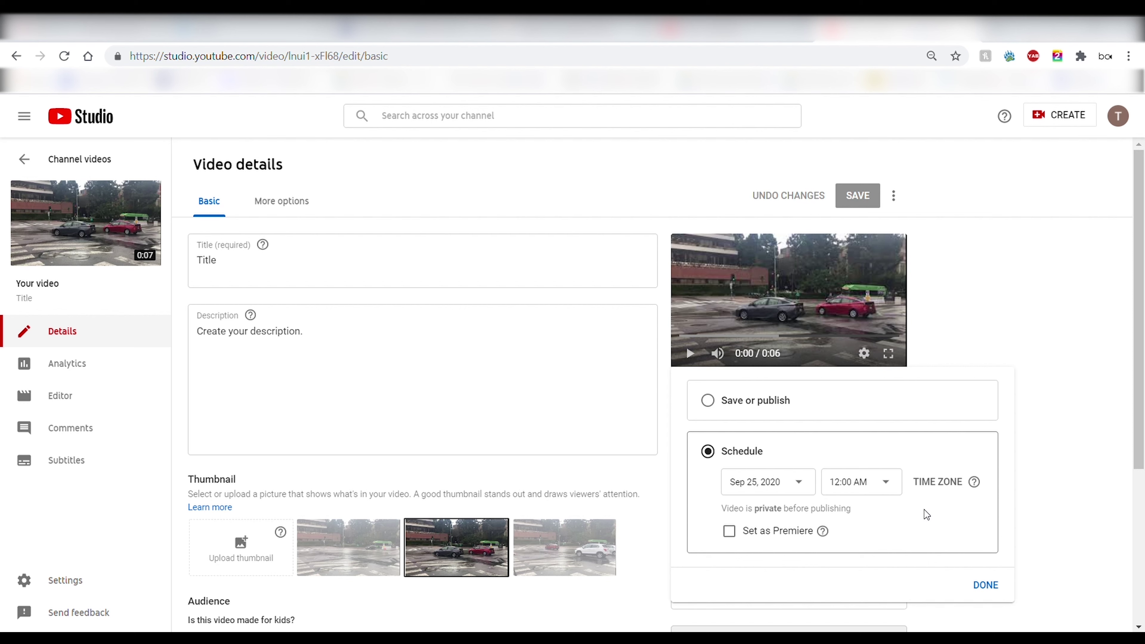
left_click(708, 401)
left_click(733, 483)
left_click(986, 595)
left_click(850, 189)
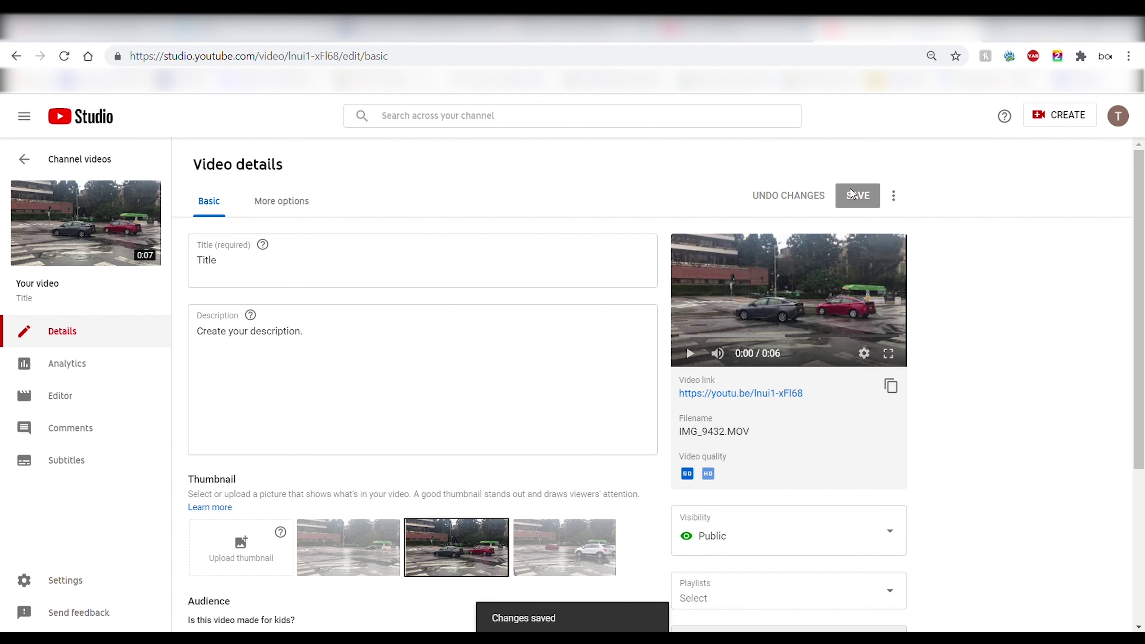
Return to the channel videos list and open the channel's public page from the account options
left_click(75, 166)
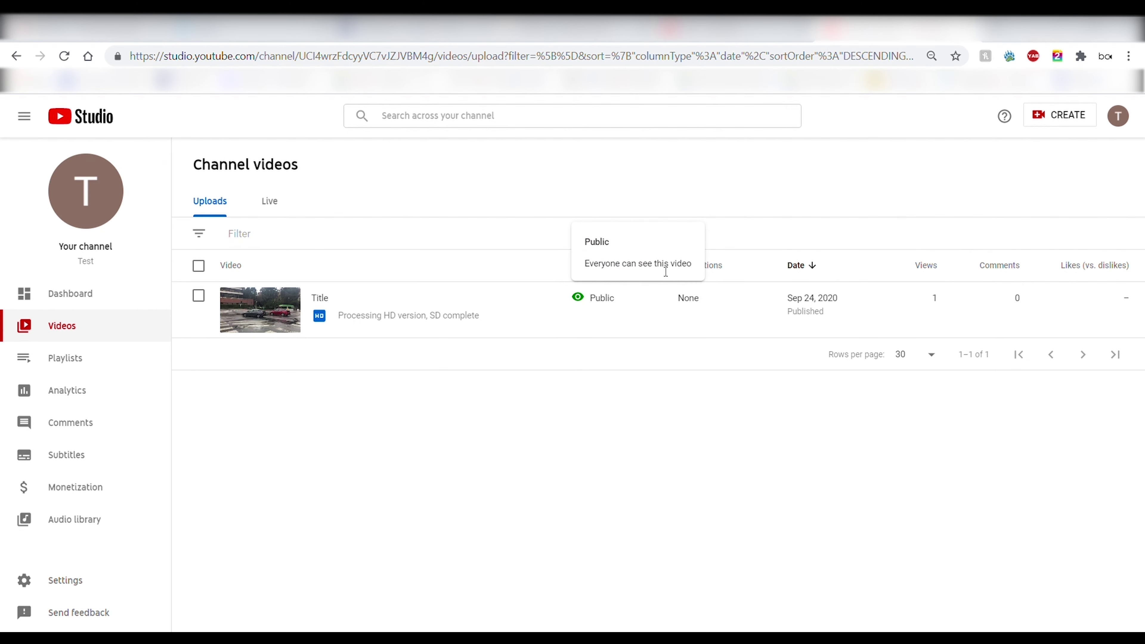
left_click(1118, 116)
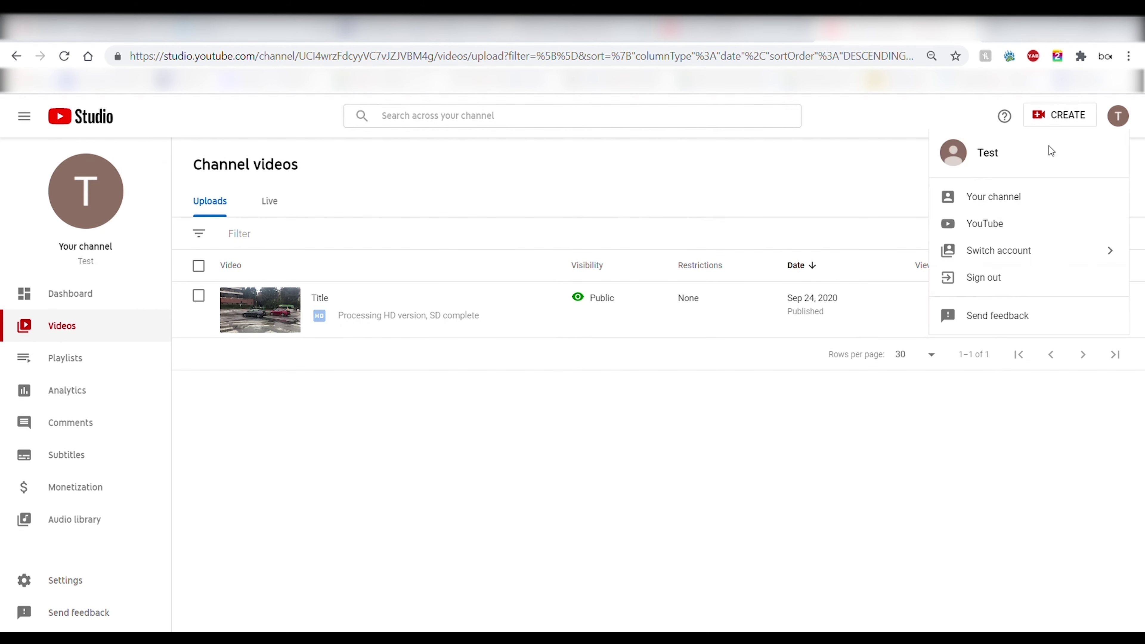
left_click(991, 198)
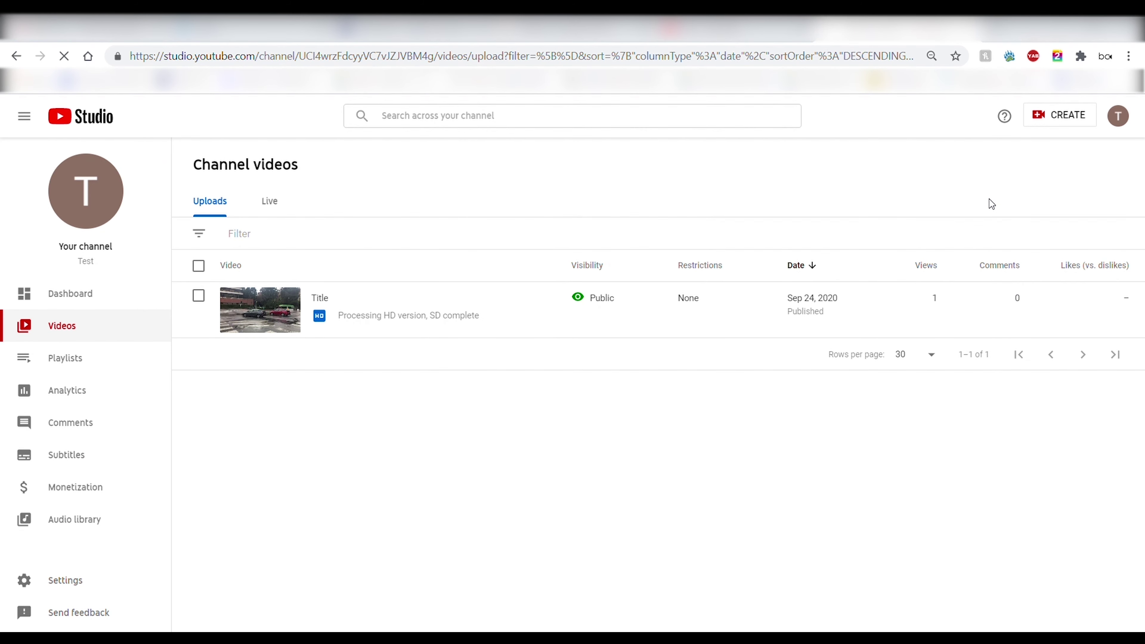